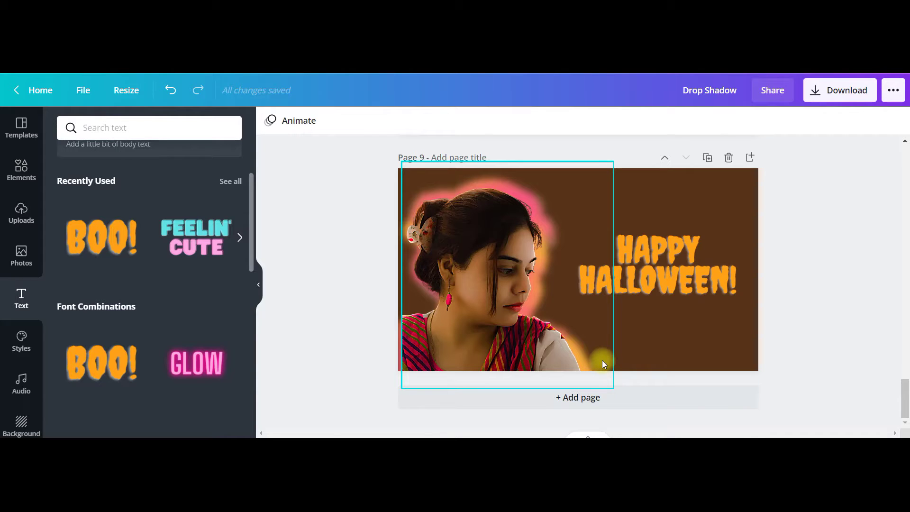
Step: Add a new blank Page 10 below the Happy Halloween page
left_click(586, 397)
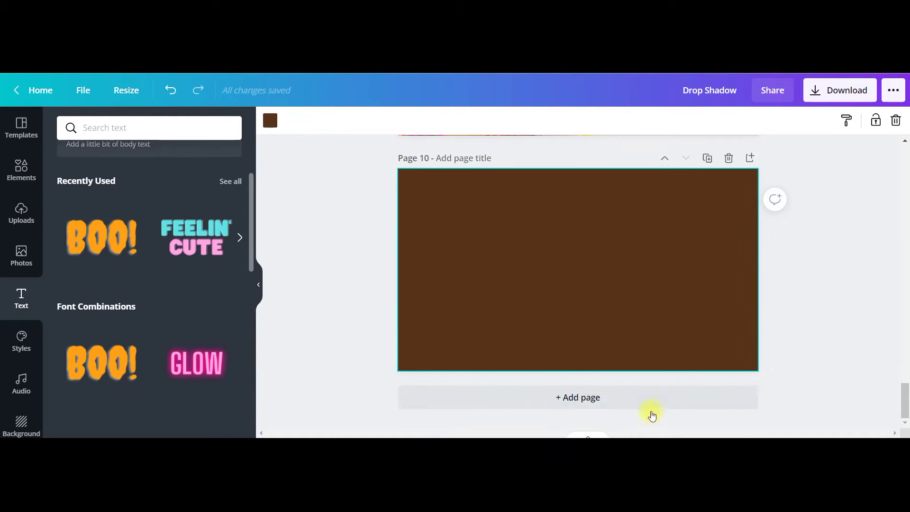
Step: Make Page 10 white and add the woman's uploaded photo, enlarged over the left half
left_click(270, 121)
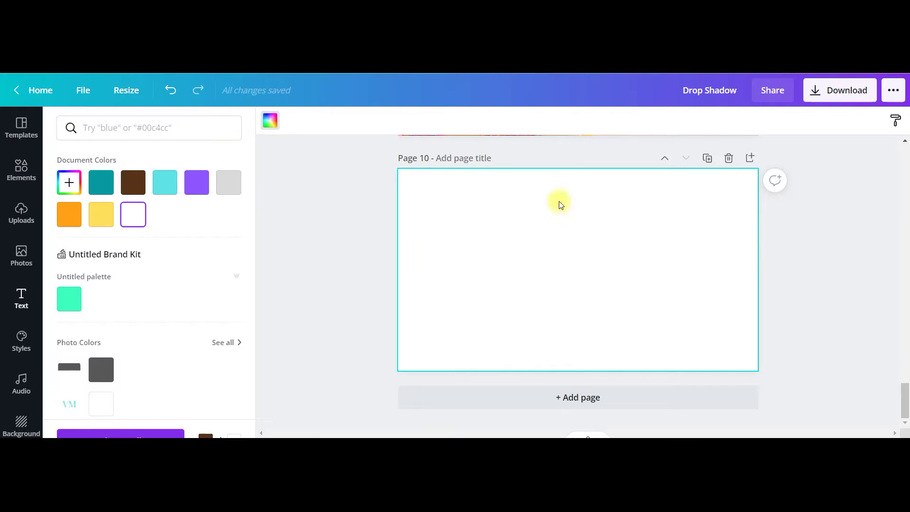
left_click(23, 215)
scroll(183, 289, "down", 10)
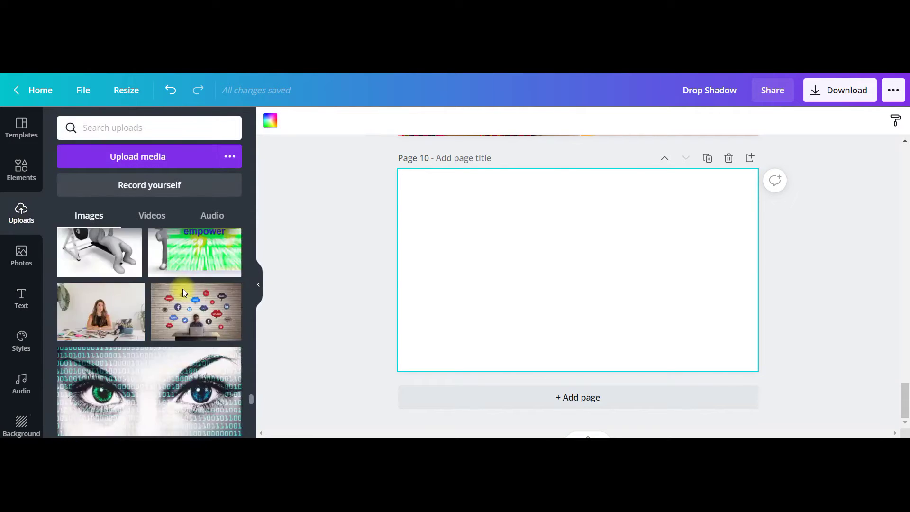
scroll(185, 291, "up", 10)
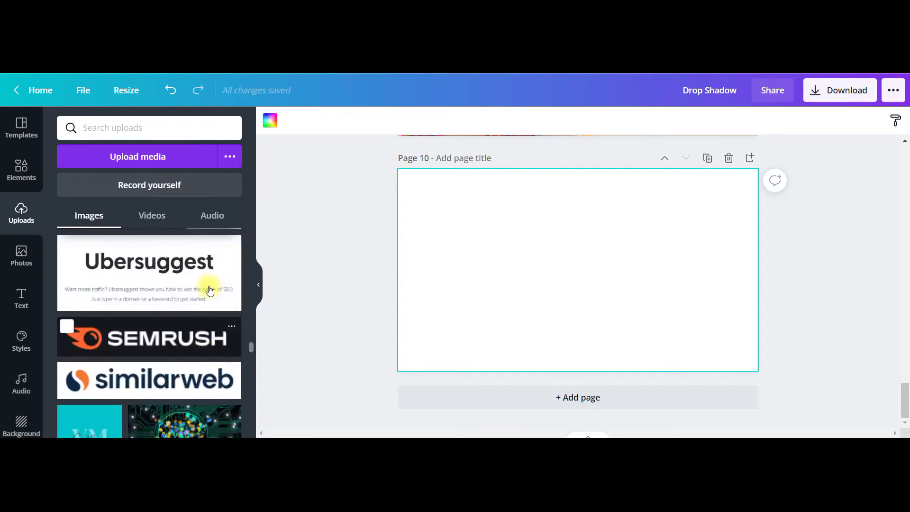
scroll(214, 290, "down", 2)
left_click(95, 280)
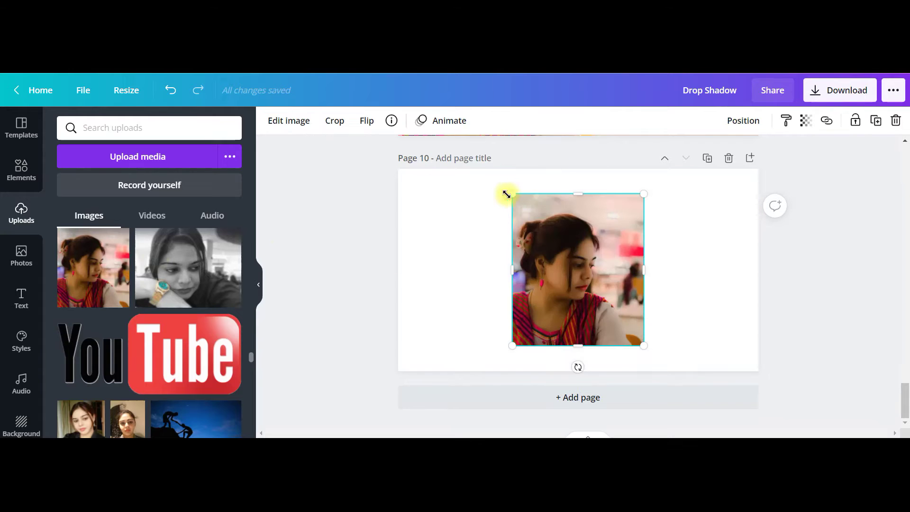
left_click_drag(512, 195, 442, 204)
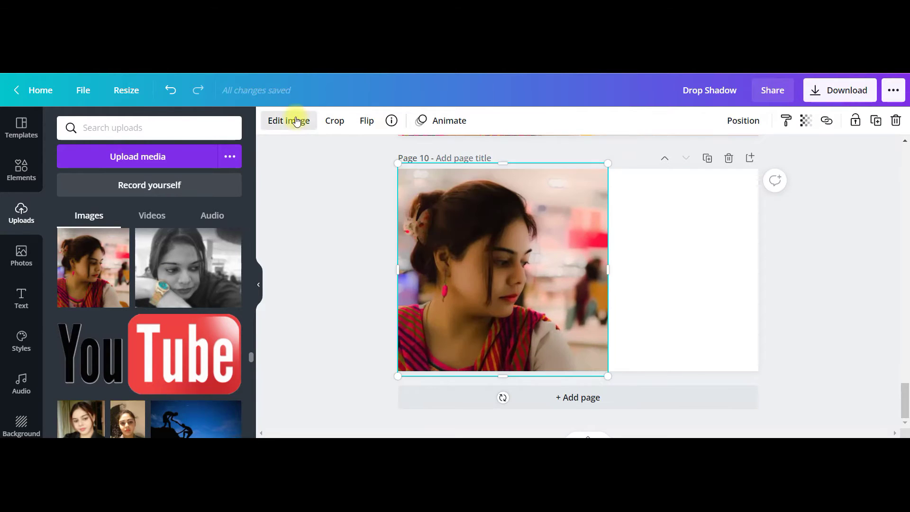
Step: Remove the photo's background with BG Remover, leaving only the woman
left_click(289, 121)
left_click(183, 232)
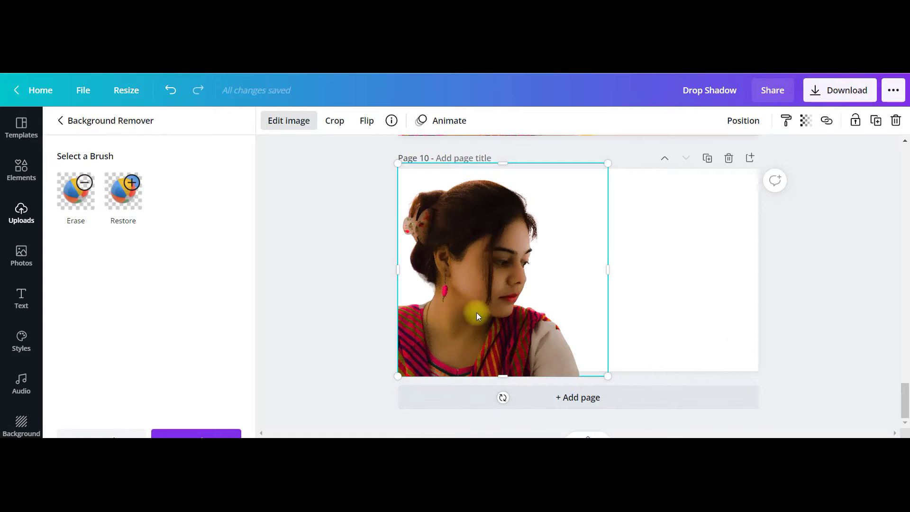
left_click(616, 299)
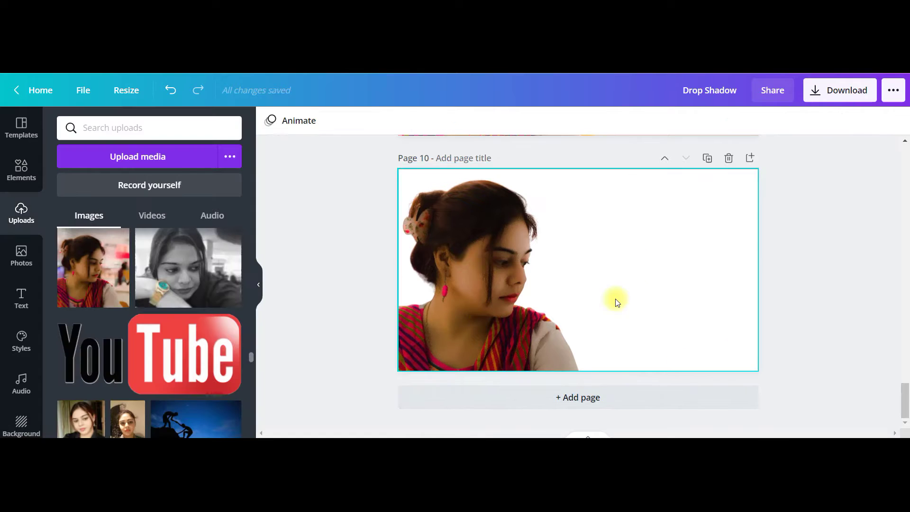
Step: Duplicate the cut-out woman and place an enlarged copy to the right of the original
left_click(509, 257)
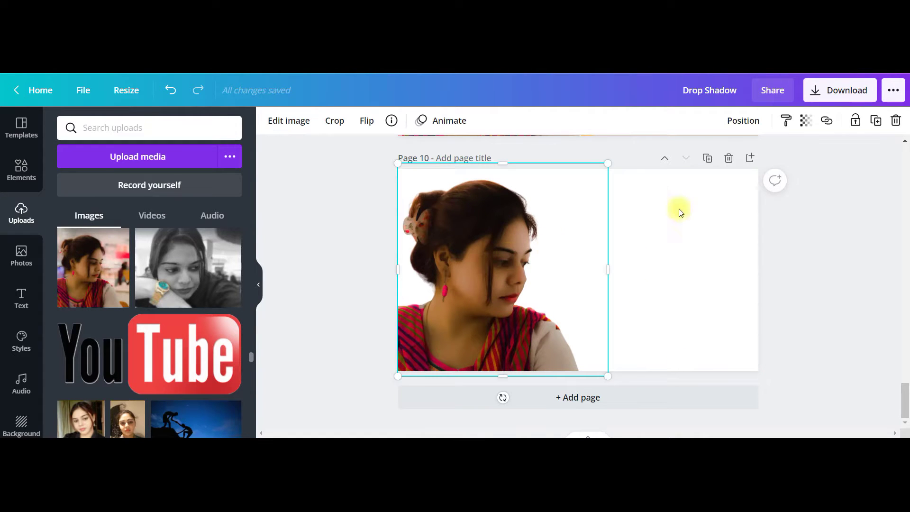
left_click(876, 121)
left_click_drag(575, 266, 724, 262)
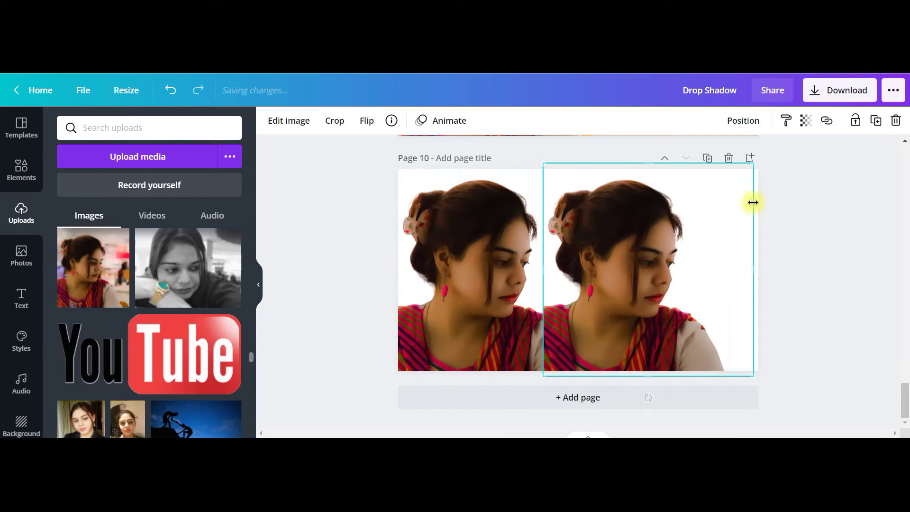
left_click_drag(775, 159, 775, 156)
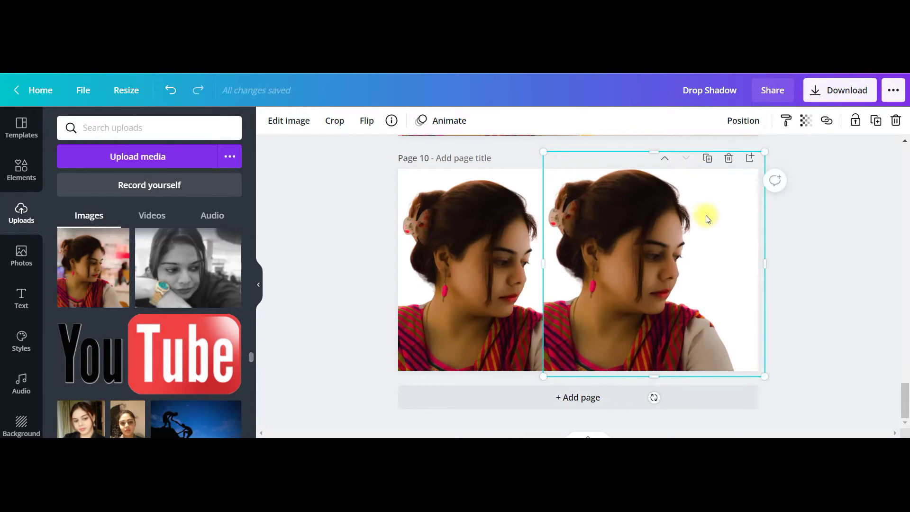
left_click_drag(707, 216, 719, 228)
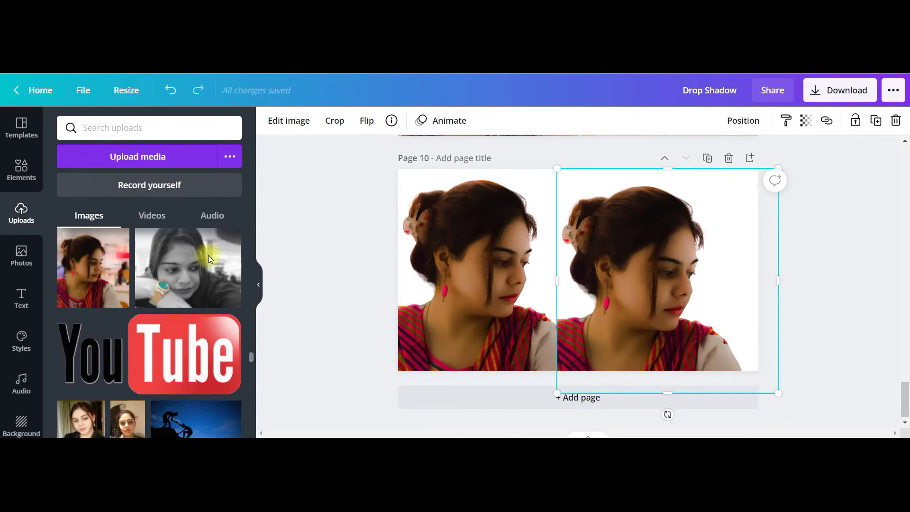
Step: Apply the Pomelo duotone to the copy and move it over the original photo
left_click(281, 124)
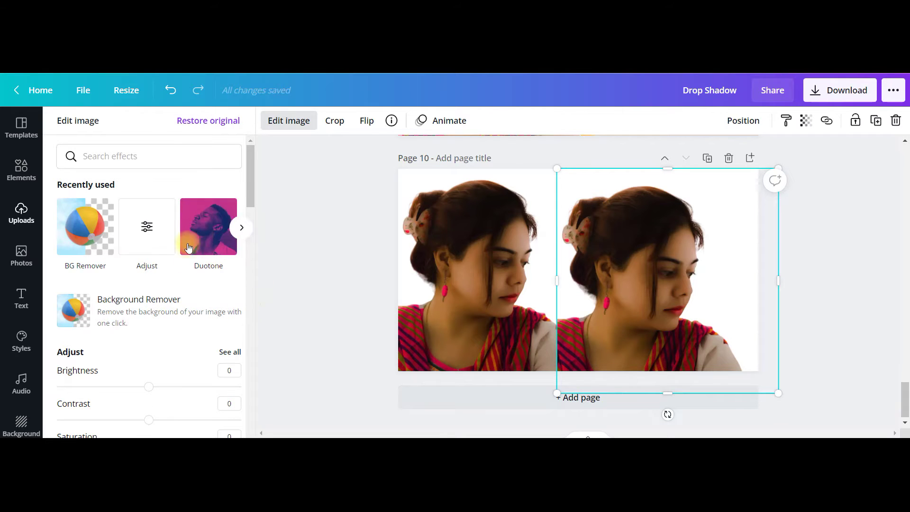
scroll(210, 261, "down", 10)
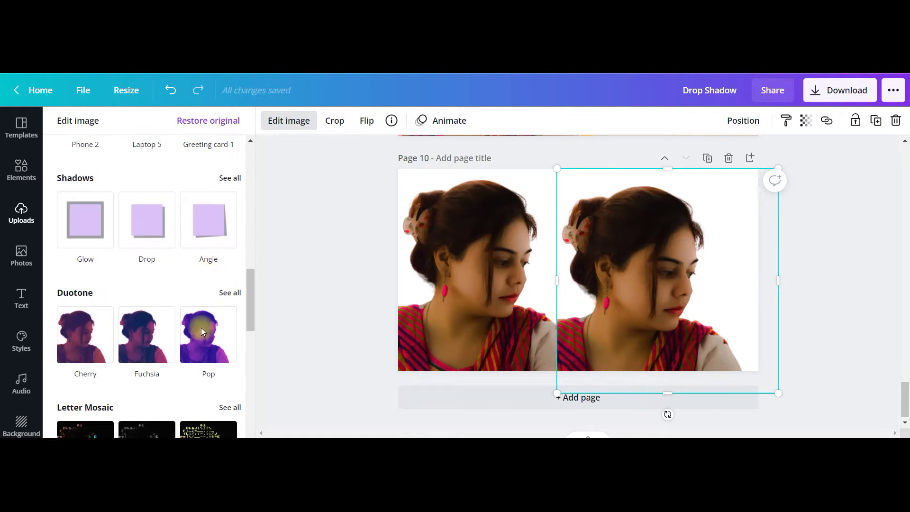
scroll(148, 397, "up", 10)
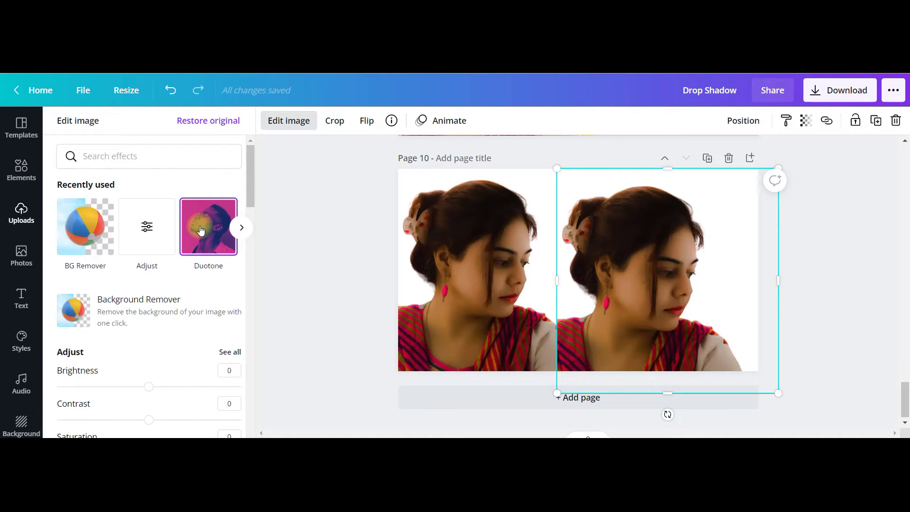
left_click(201, 231)
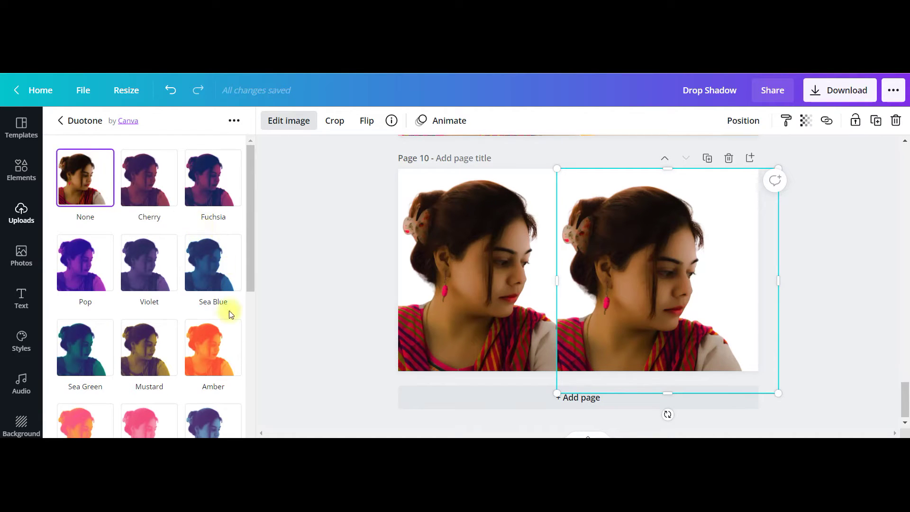
scroll(209, 356, "down", 4)
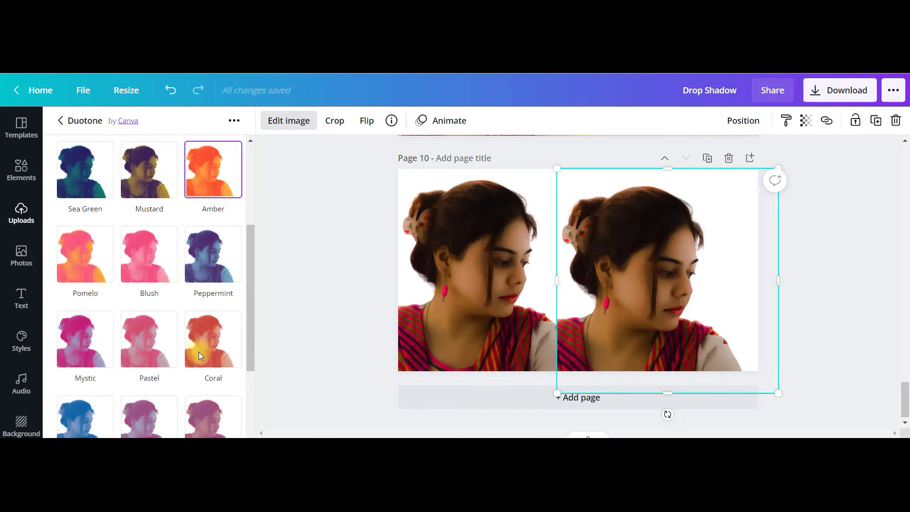
left_click(78, 268)
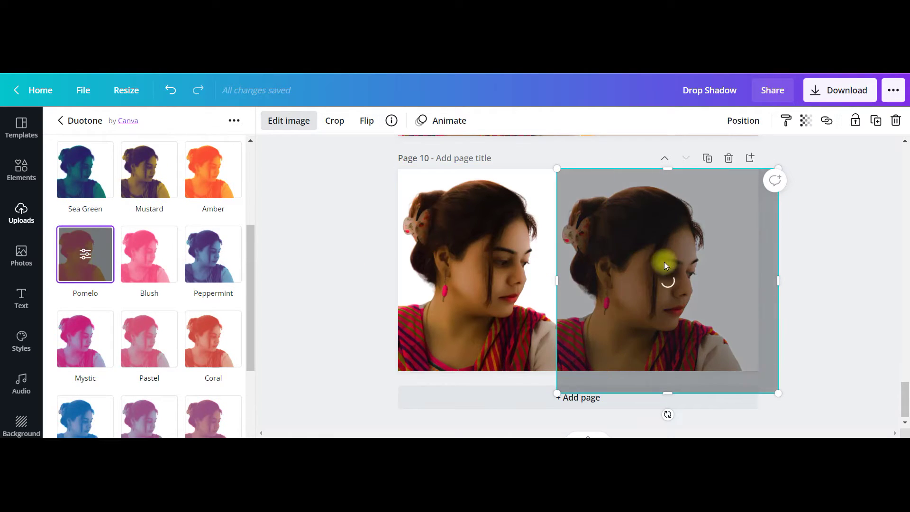
scroll(491, 209, "up", 5)
scroll(597, 294, "down", 4)
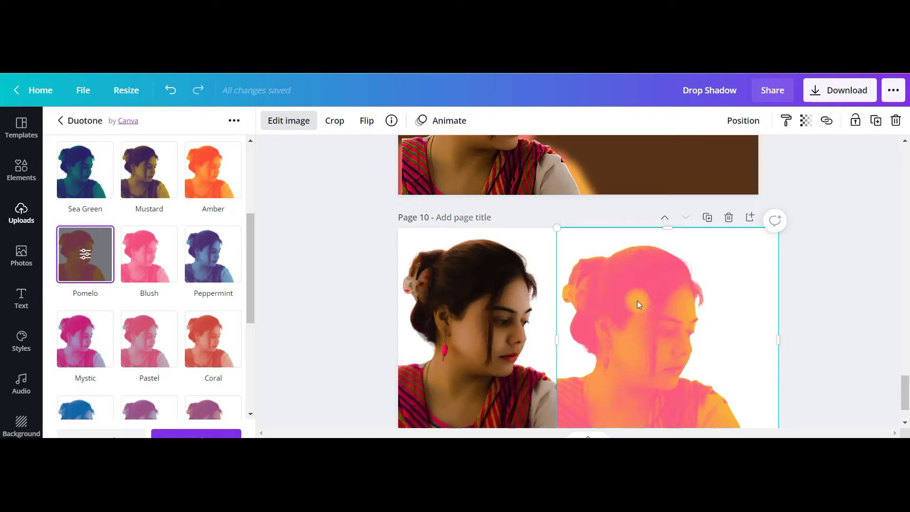
left_click_drag(637, 301, 479, 292)
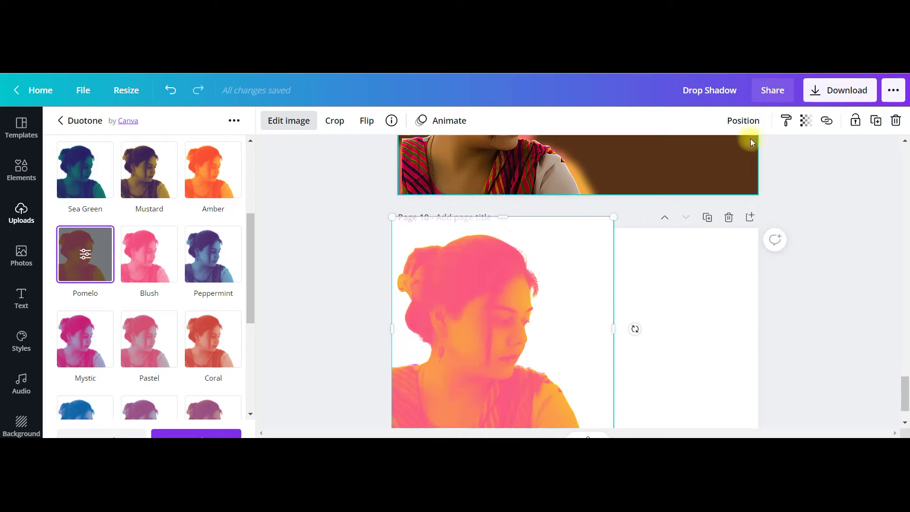
Step: Send the Pomelo duotone copy behind the original cut-out and enlarge it toward the top right
left_click(744, 120)
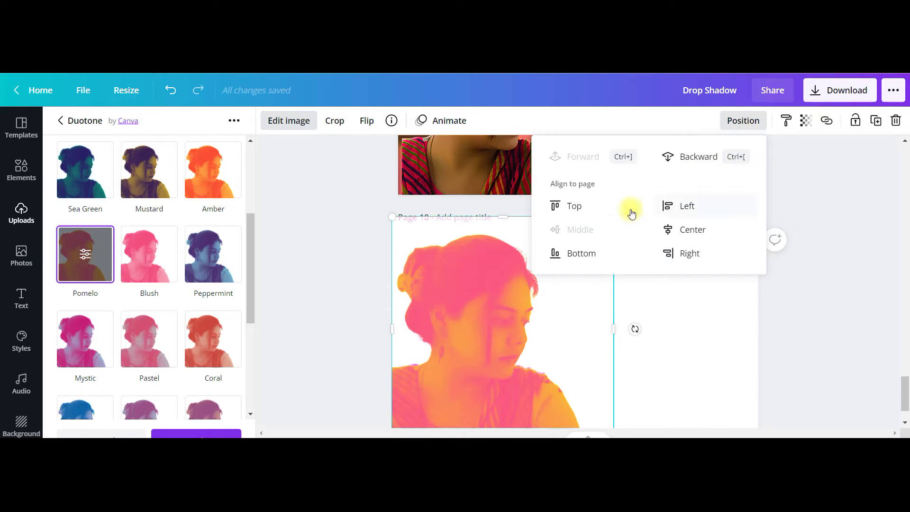
left_click(694, 156)
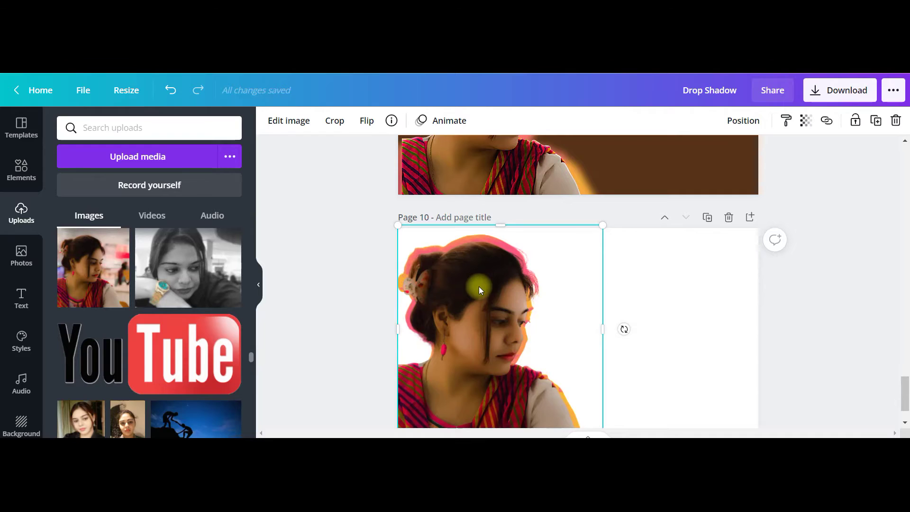
mouse_move(478, 283)
left_mouse_down()
mouse_move(484, 278)
mouse_move(478, 283)
left_mouse_up()
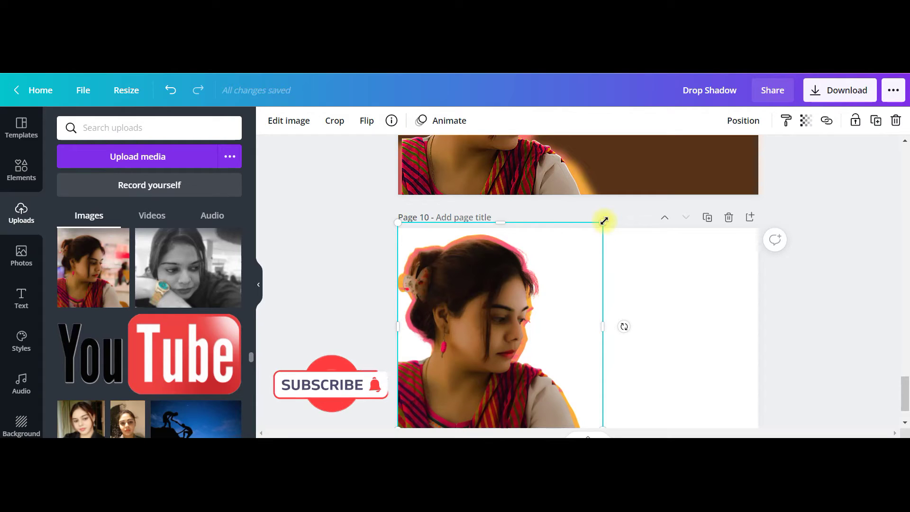
left_click_drag(604, 221, 589, 246)
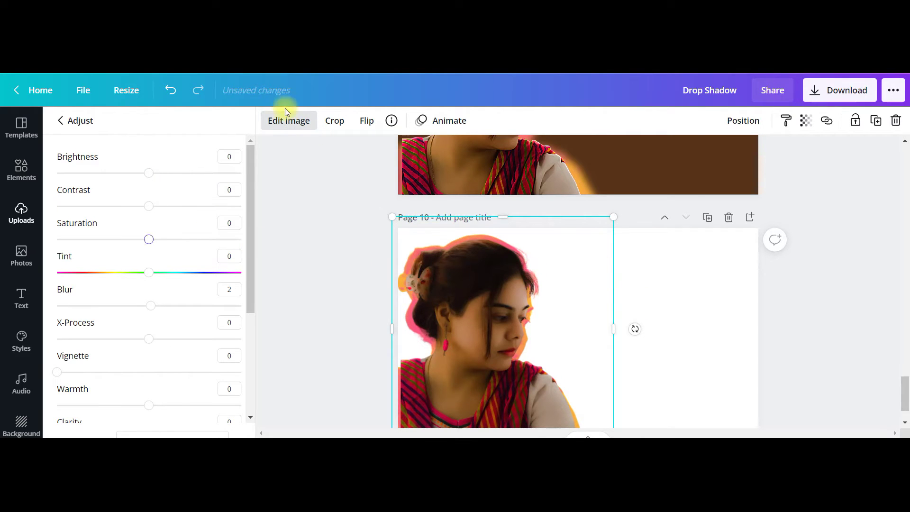
Step: Set the duotone glow copy's Blur to 32 and Brightness to -19
scroll(275, 163, "down", 1)
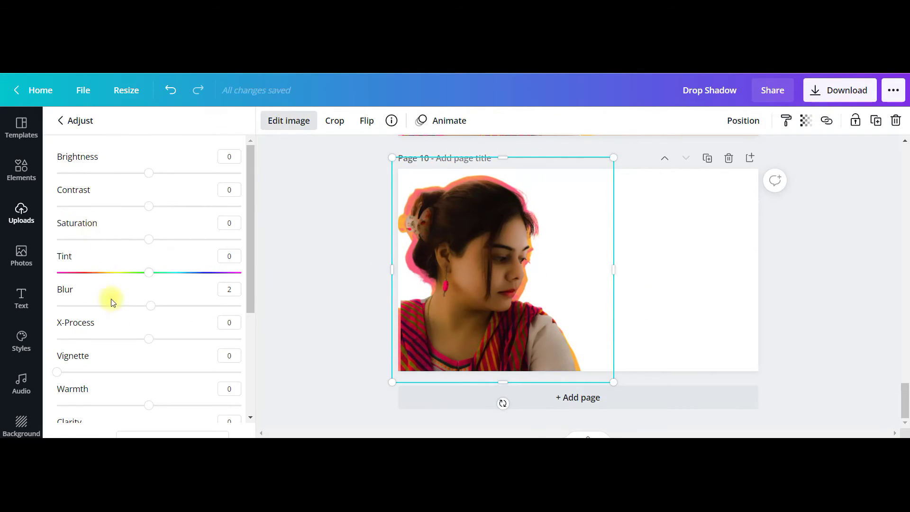
left_click_drag(150, 306, 176, 314)
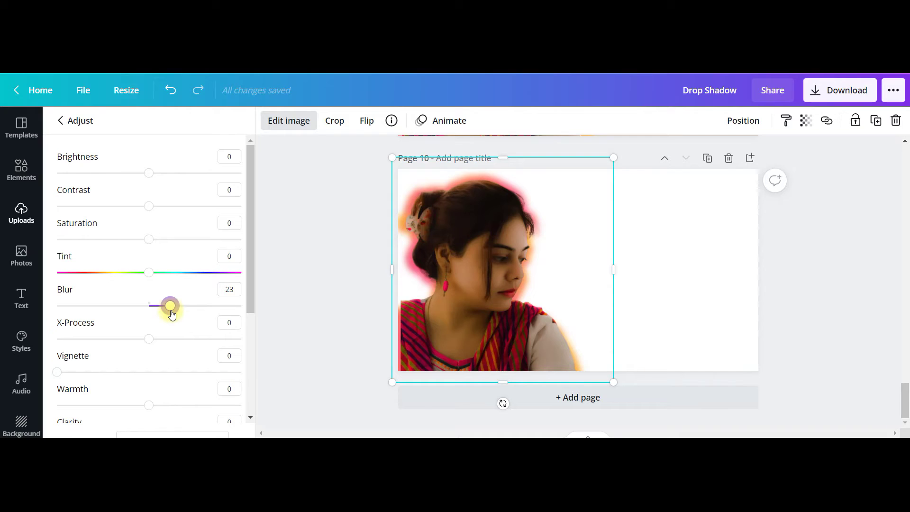
left_click_drag(171, 314, 173, 315)
left_click_drag(175, 316, 178, 316)
left_click_drag(148, 179, 132, 190)
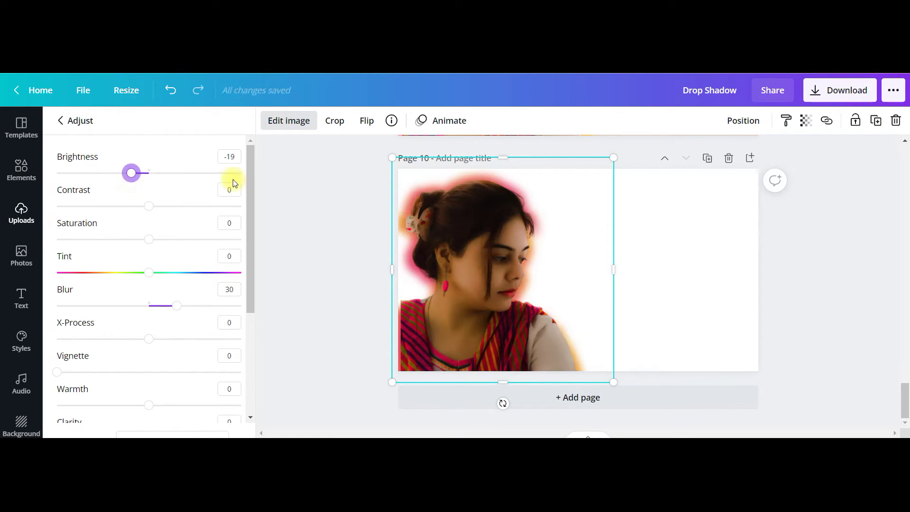
left_click(177, 306)
left_click_drag(178, 308, 180, 309)
key("Escape")
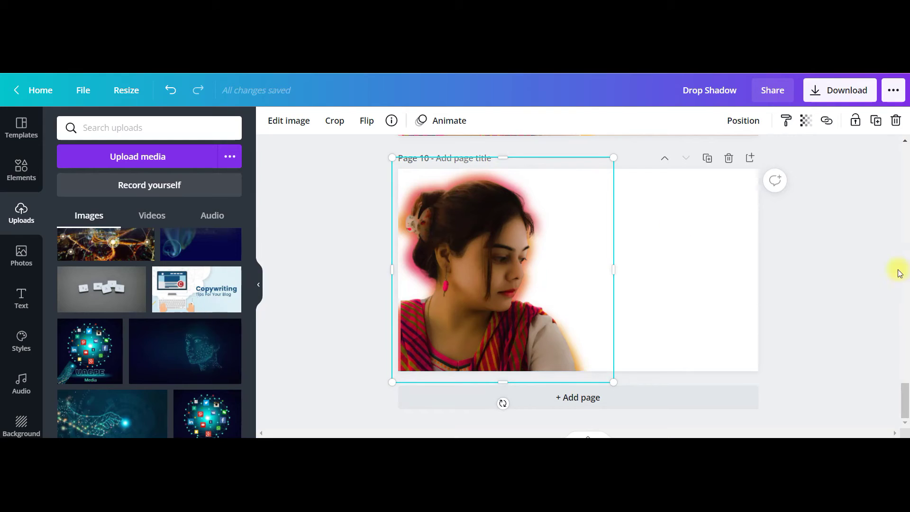
Step: Change Page 10's background from white to the dark brown Photo Colors swatch
left_click(21, 170)
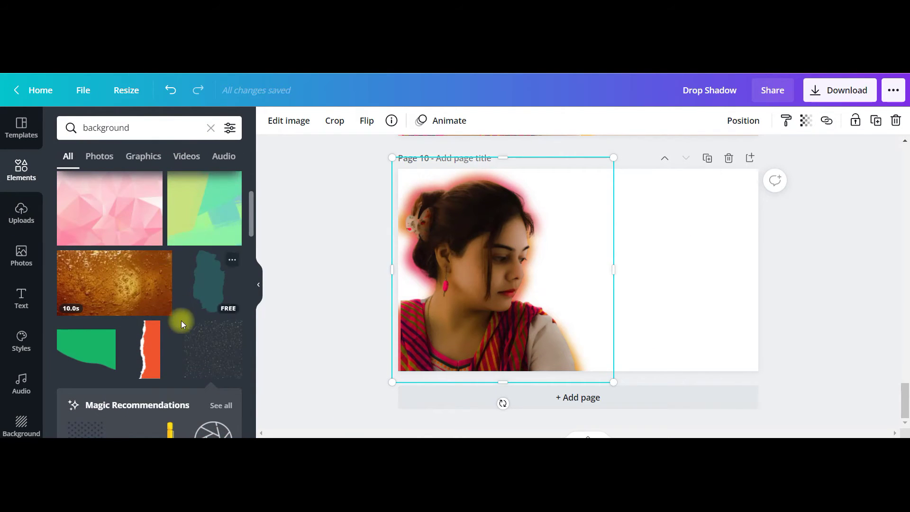
scroll(184, 328, "down", 4)
scroll(189, 309, "up", 6)
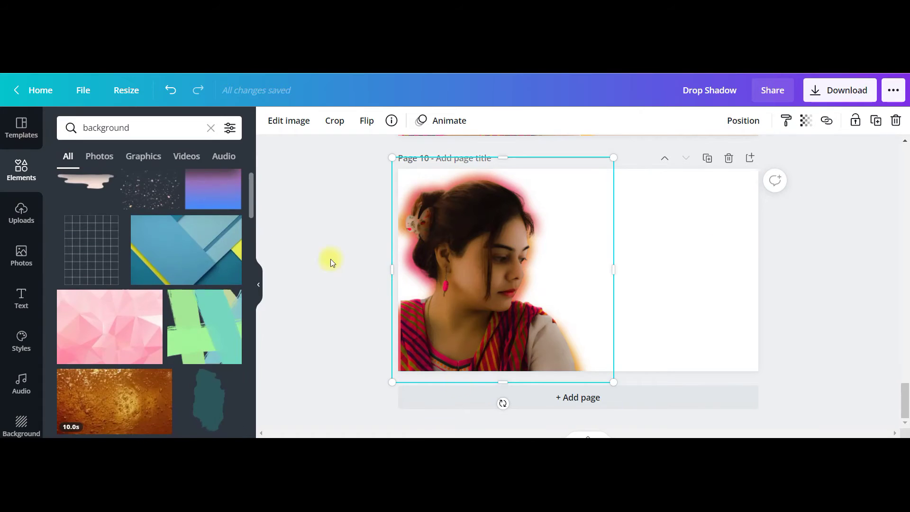
left_click(689, 248)
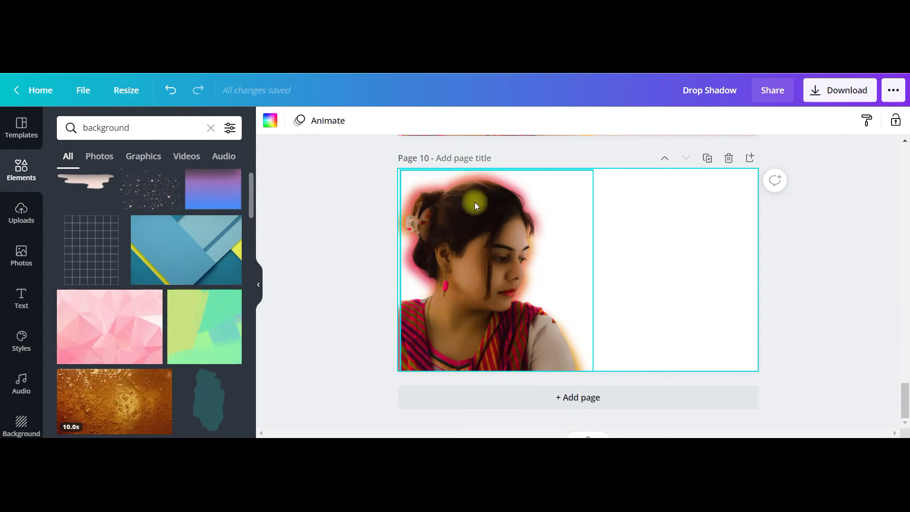
left_click(268, 127)
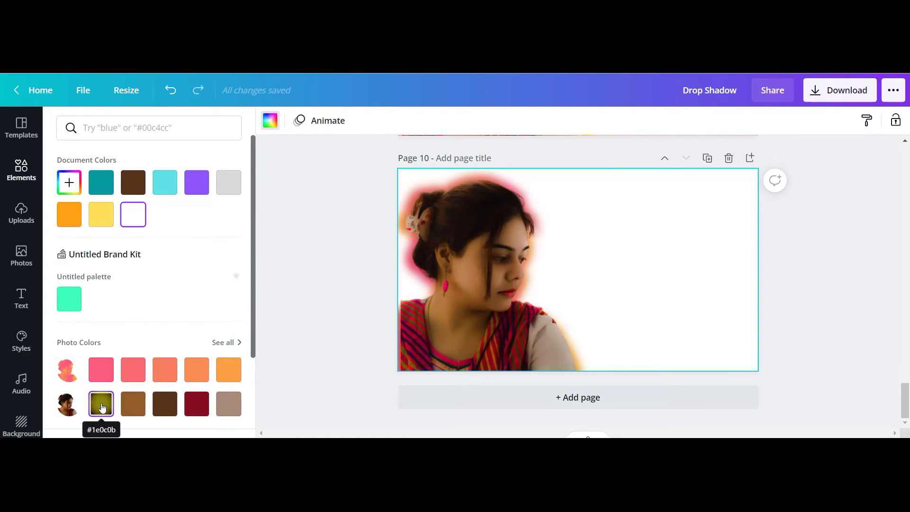
left_click(170, 407)
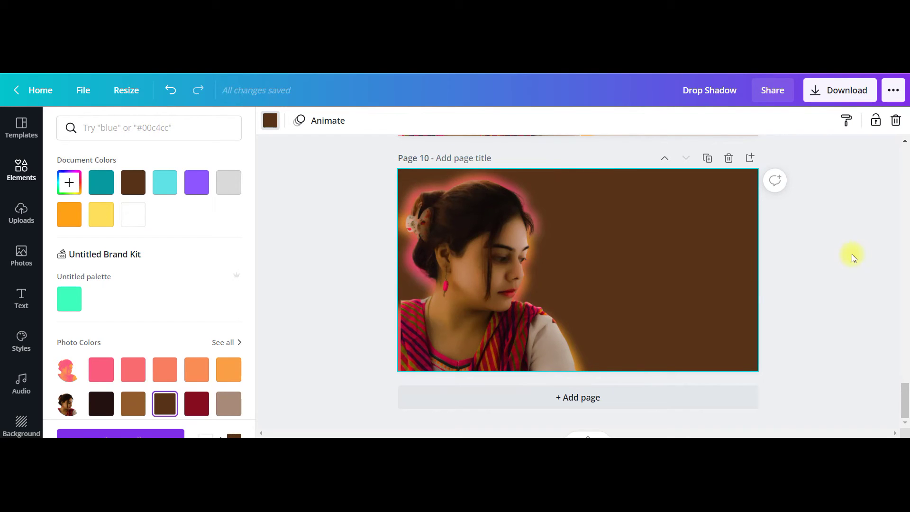
left_click(21, 298)
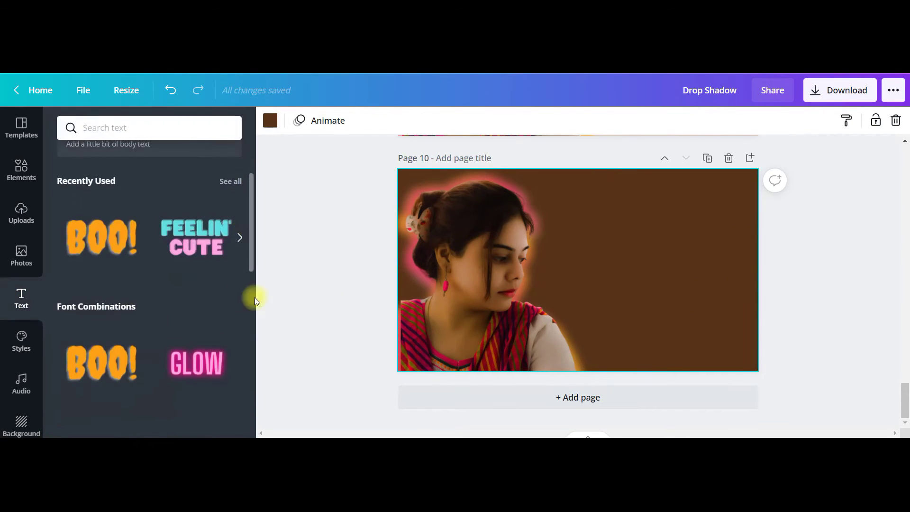
Step: Add the orange BOO! text, retype it as 'HAPPY HALLOWEEN!' and set font size 100
left_click(92, 251)
left_click_drag(638, 294, 680, 294)
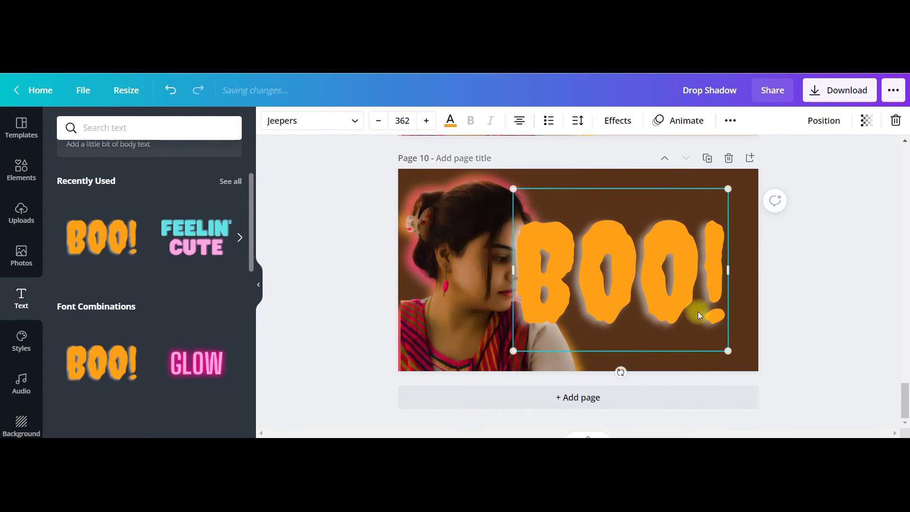
double_click(647, 291)
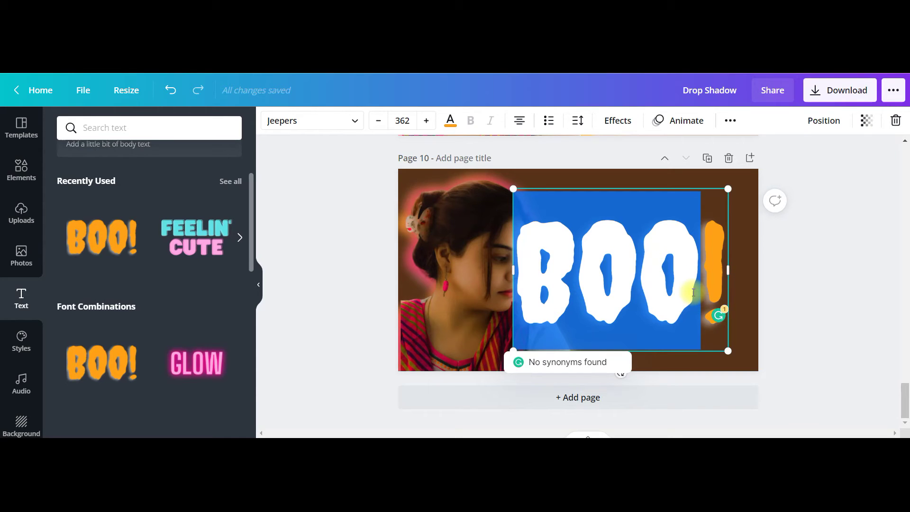
type("HAPP")
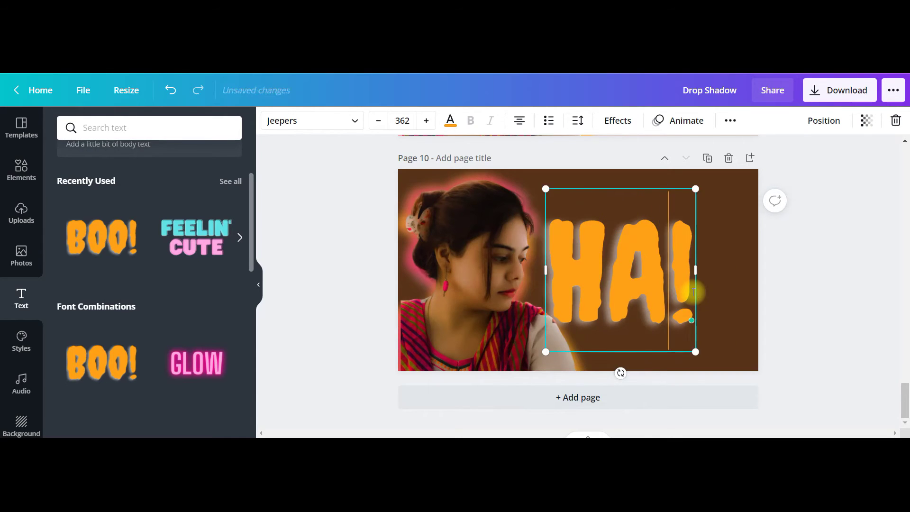
type("Y HALLO")
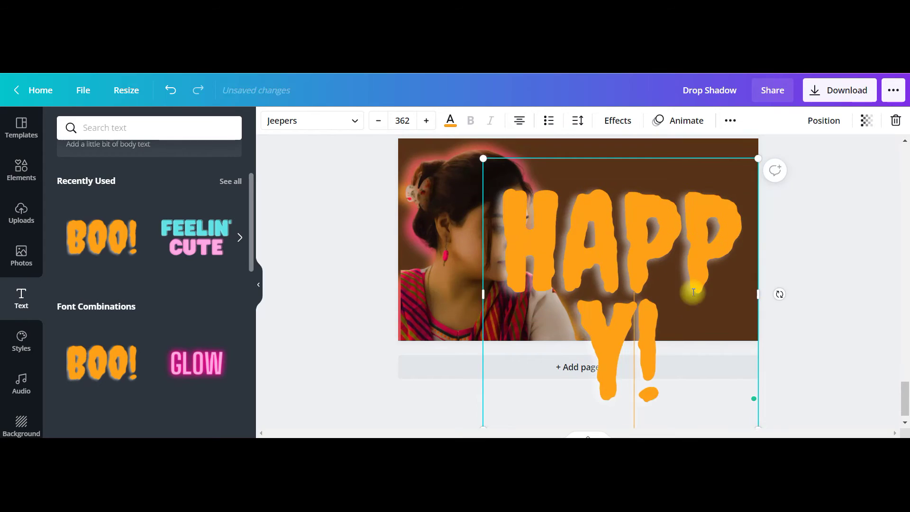
type("WEEN")
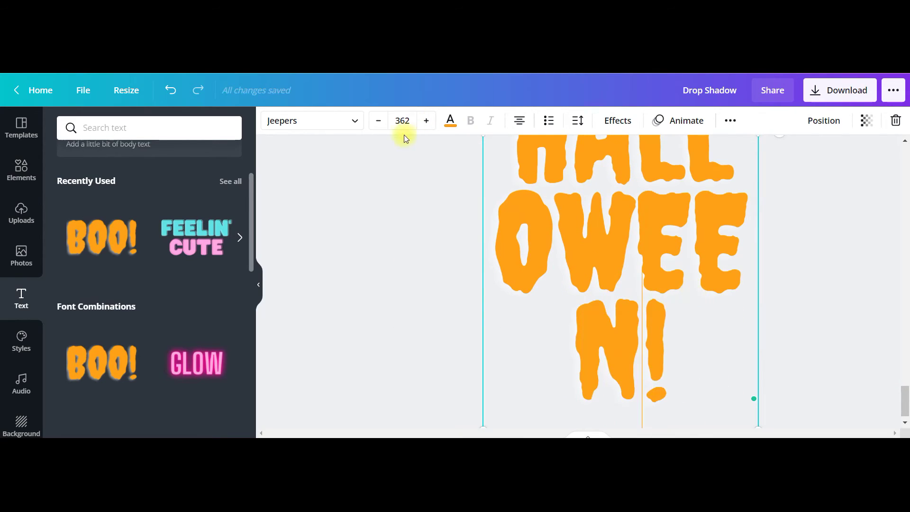
left_click(402, 118)
type("1")
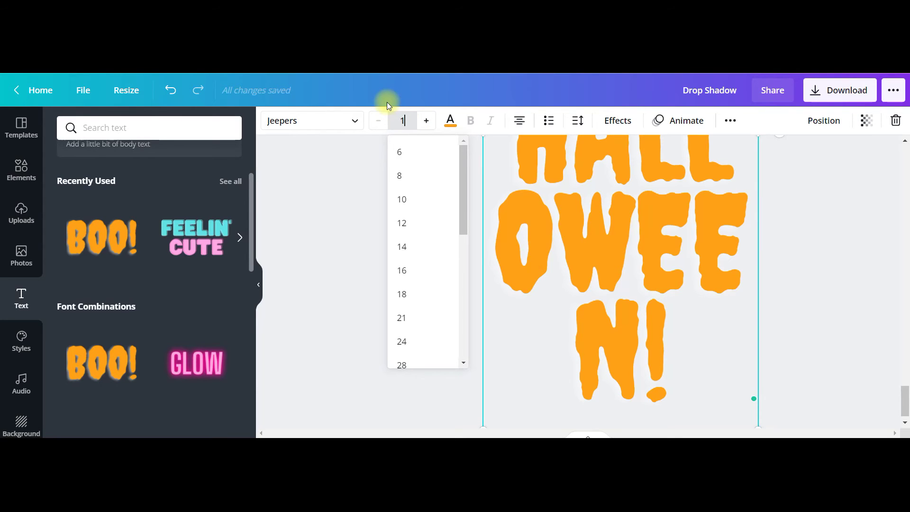
type("00")
key("Return")
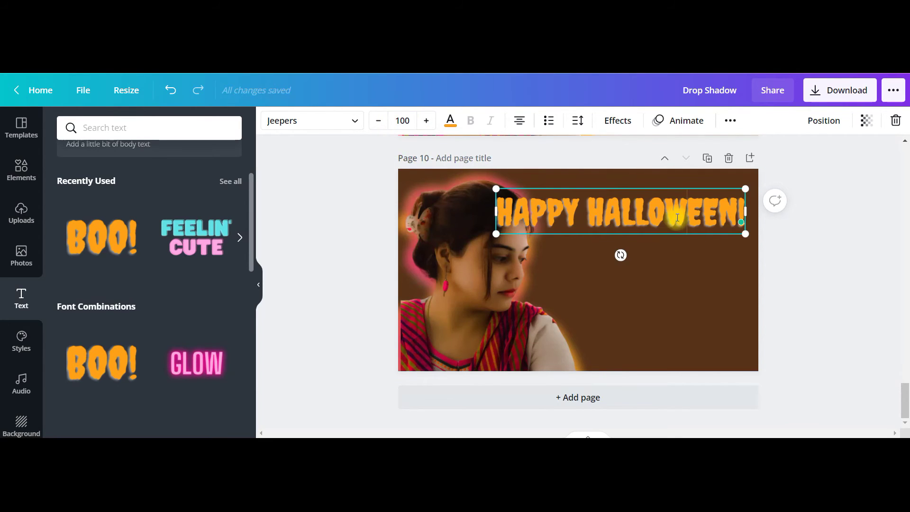
Step: Resize the HAPPY HALLOWEEN! text box so it spans two lines on the page's right side
left_click_drag(677, 218, 685, 240)
left_click(825, 289)
scroll(784, 303, "up", 4)
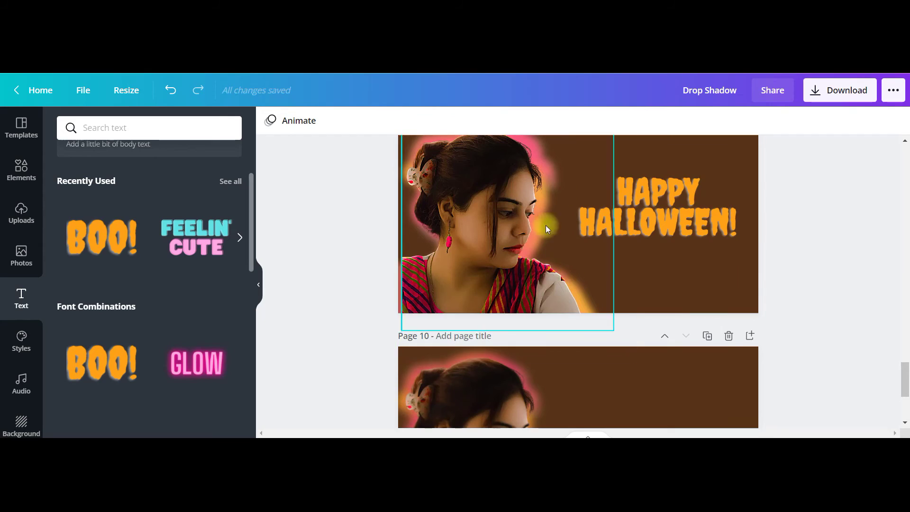
scroll(688, 237, "down", 3)
left_click(671, 286)
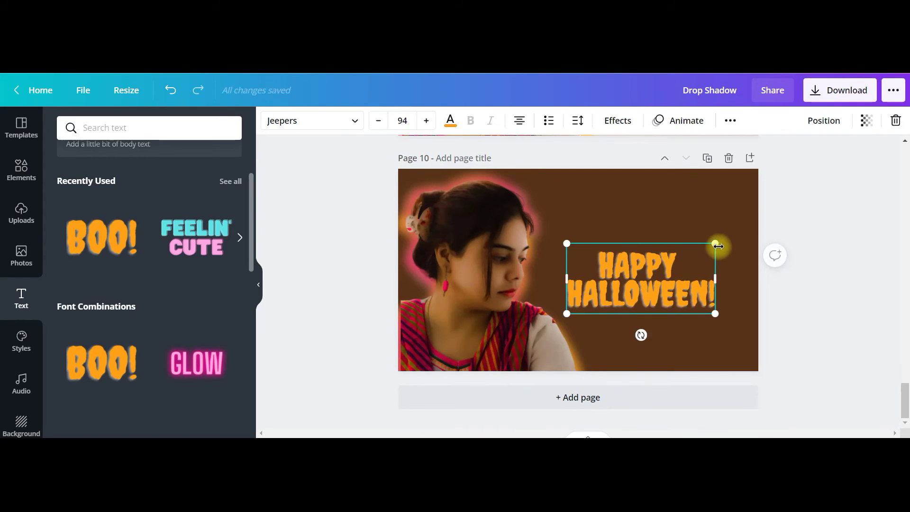
left_click_drag(718, 246, 743, 219)
left_click(863, 309)
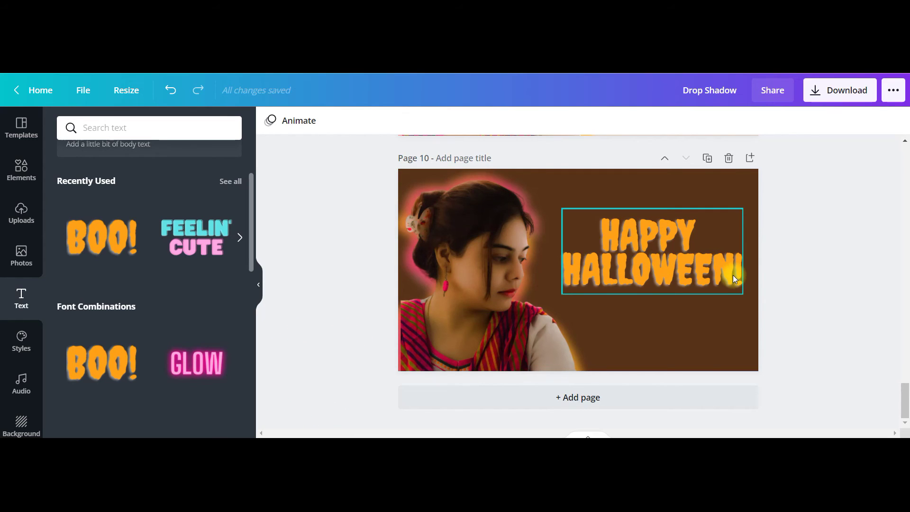
scroll(866, 266, "up", 1)
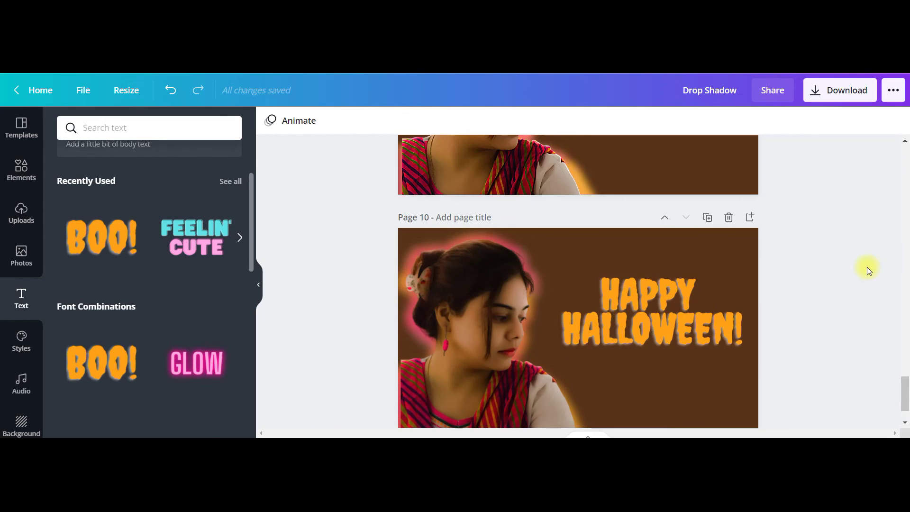